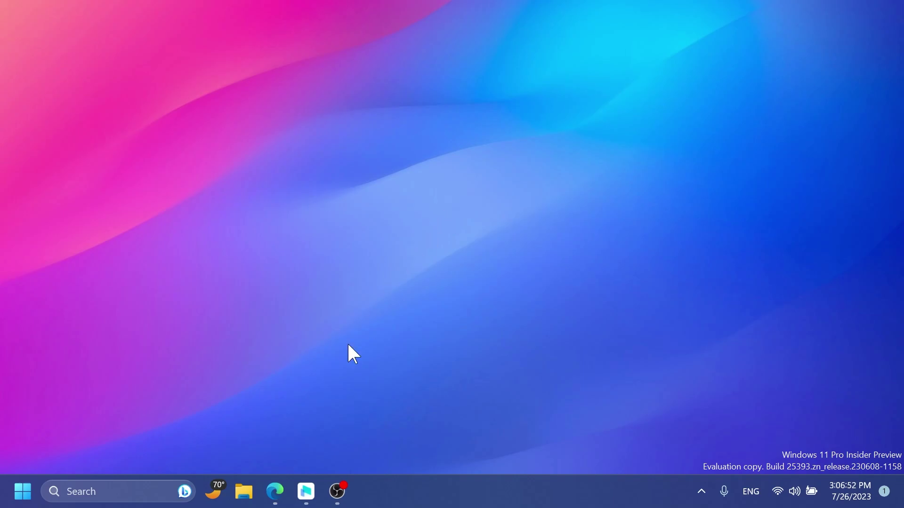
Bring the iMyFone MirrorTo product page to the front in Edge and scroll down it
{"action": "left_click", "coordinate": [275, 491]}
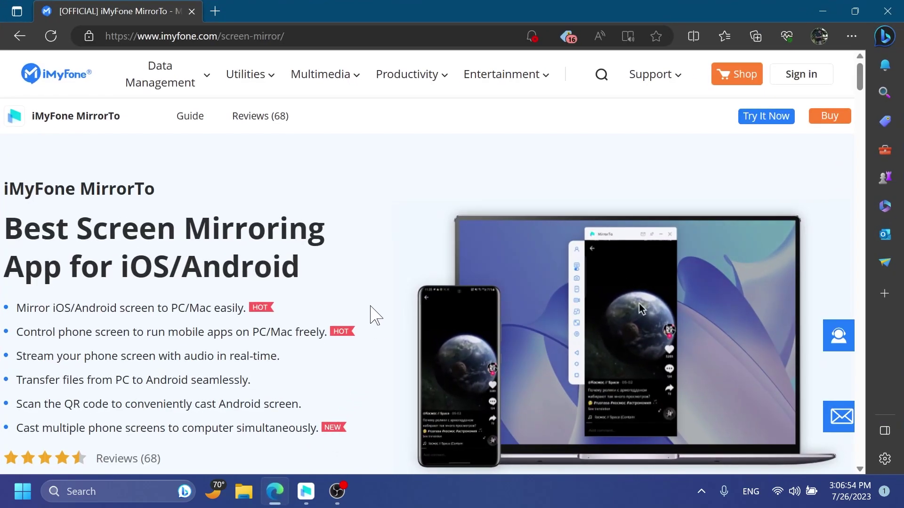
{"action": "scroll", "coordinate": [376, 315], "scroll_direction": "down", "scroll_amount": 1}
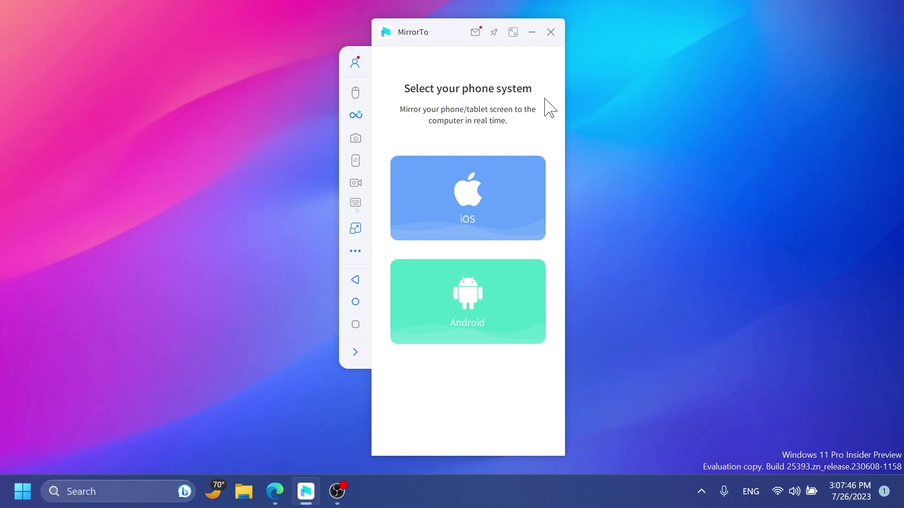
Pick Android as the phone system to mirror
{"action": "left_click", "coordinate": [468, 294]}
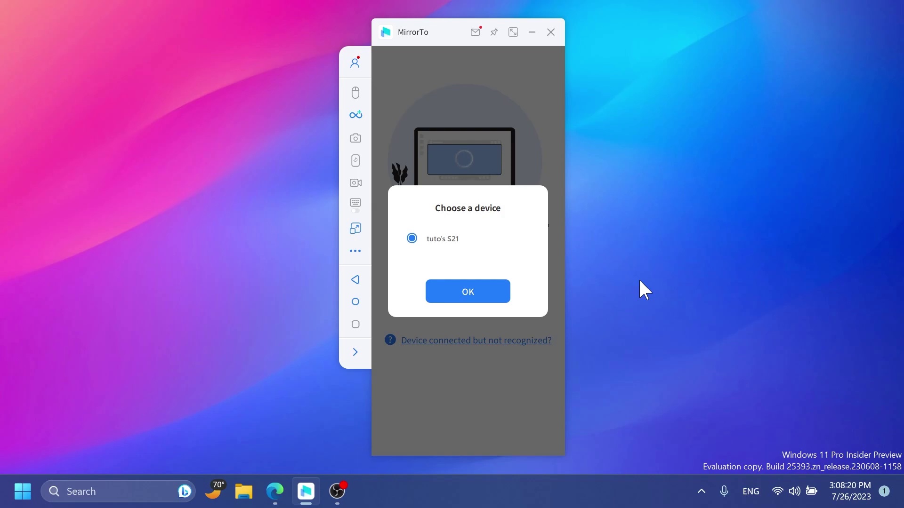
Confirm the S21 as the device to connect and accept the service agreement and privacy policy
{"action": "left_click", "coordinate": [468, 296]}
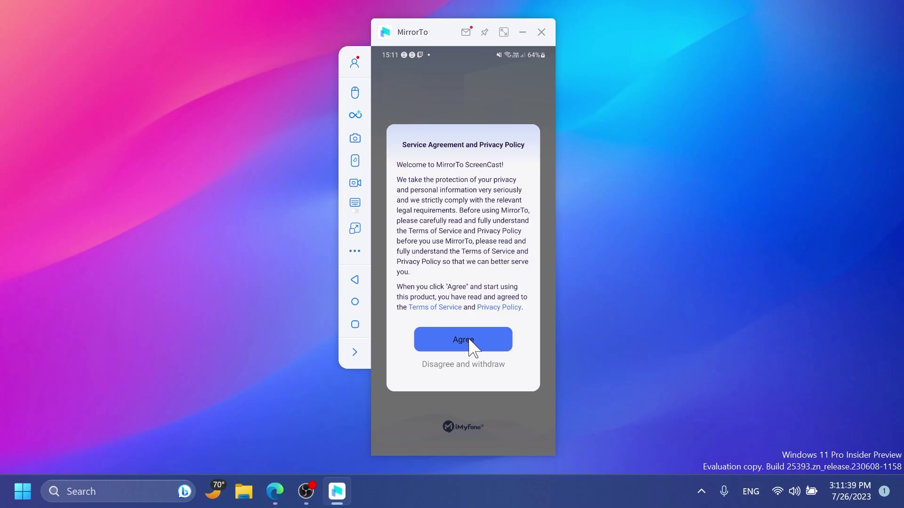
{"action": "left_click", "coordinate": [469, 340]}
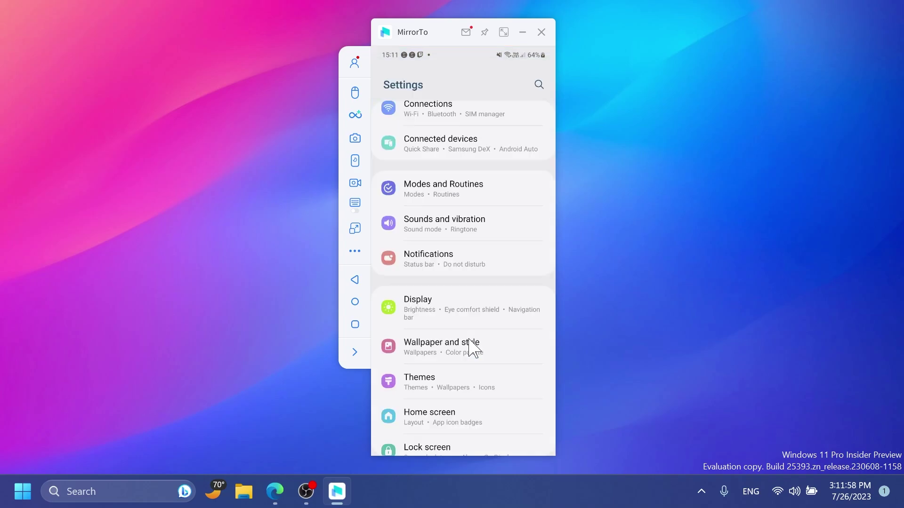
Scroll the mirrored phone's Settings list down to Battery and device care
{"action": "scroll", "coordinate": [469, 339], "scroll_direction": "down", "scroll_amount": 5}
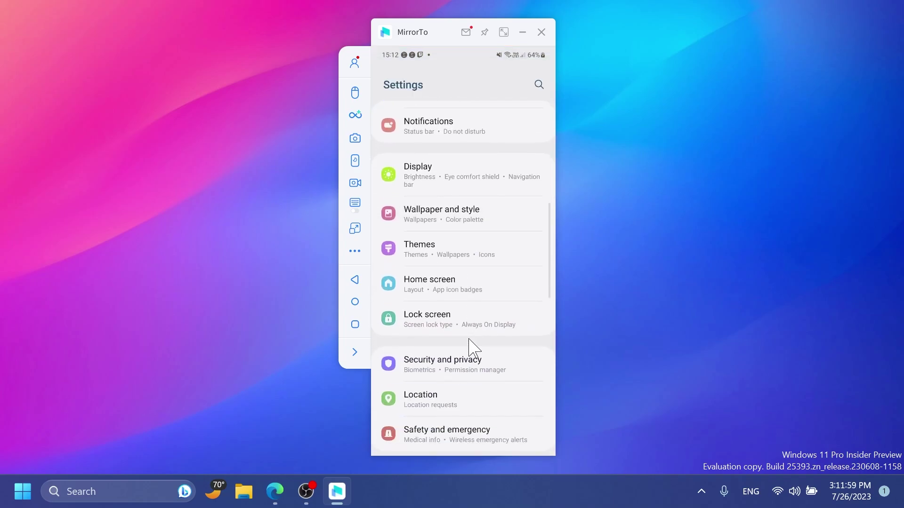
{"action": "scroll", "coordinate": [469, 339], "scroll_direction": "up", "scroll_amount": 3}
{"action": "scroll", "coordinate": [469, 339], "scroll_direction": "down", "scroll_amount": 3}
{"action": "scroll", "coordinate": [469, 339], "scroll_direction": "up", "scroll_amount": 2}
{"action": "scroll", "coordinate": [469, 339], "scroll_direction": "down", "scroll_amount": 1}
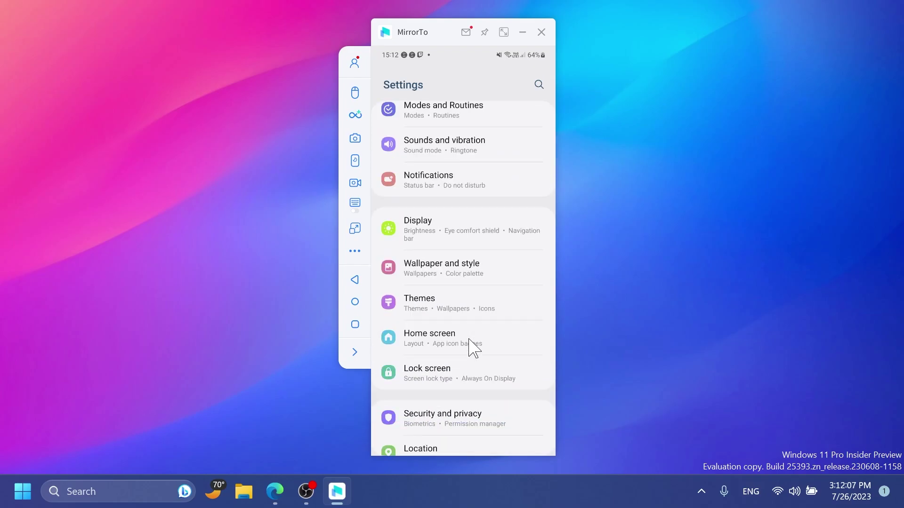
{"action": "scroll", "coordinate": [469, 339], "scroll_direction": "down", "scroll_amount": 5}
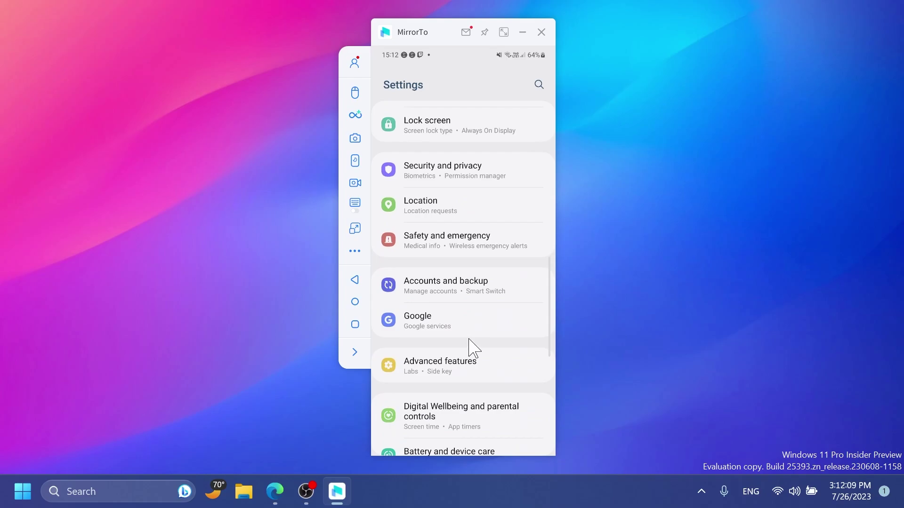
{"action": "scroll", "coordinate": [471, 348], "scroll_direction": "down", "scroll_amount": 1}
{"action": "scroll", "coordinate": [471, 349], "scroll_direction": "up", "scroll_amount": 1}
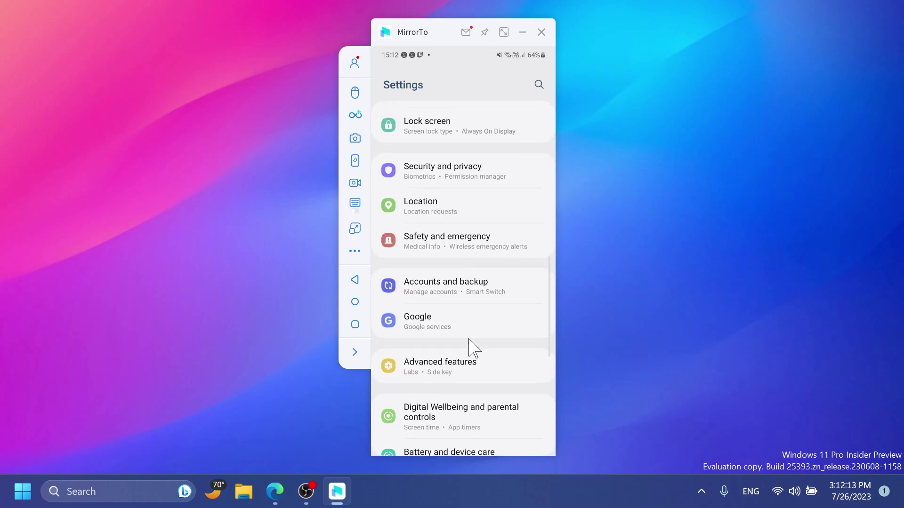
{"action": "scroll", "coordinate": [470, 349], "scroll_direction": "down", "scroll_amount": 2}
{"action": "scroll", "coordinate": [471, 348], "scroll_direction": "up", "scroll_amount": 2}
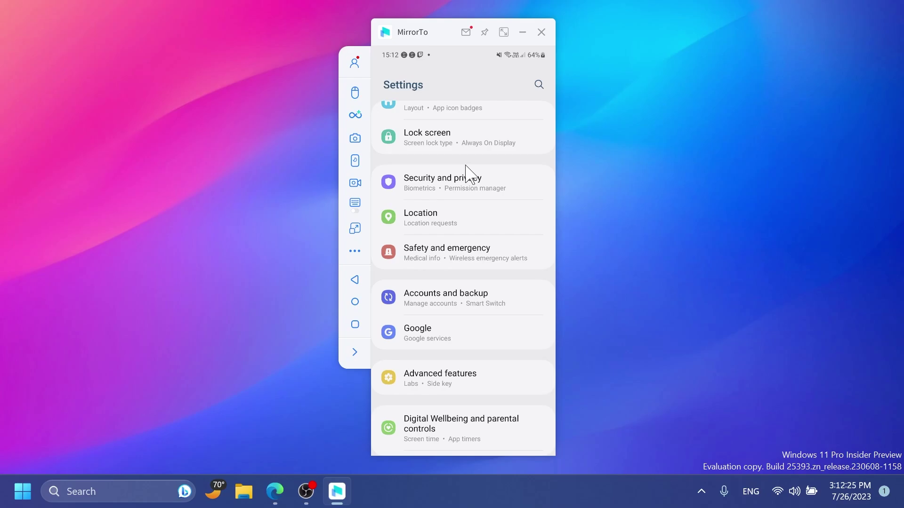
{"action": "scroll", "coordinate": [469, 141], "scroll_direction": "down", "scroll_amount": 1}
{"action": "scroll", "coordinate": [475, 160], "scroll_direction": "down", "scroll_amount": 1}
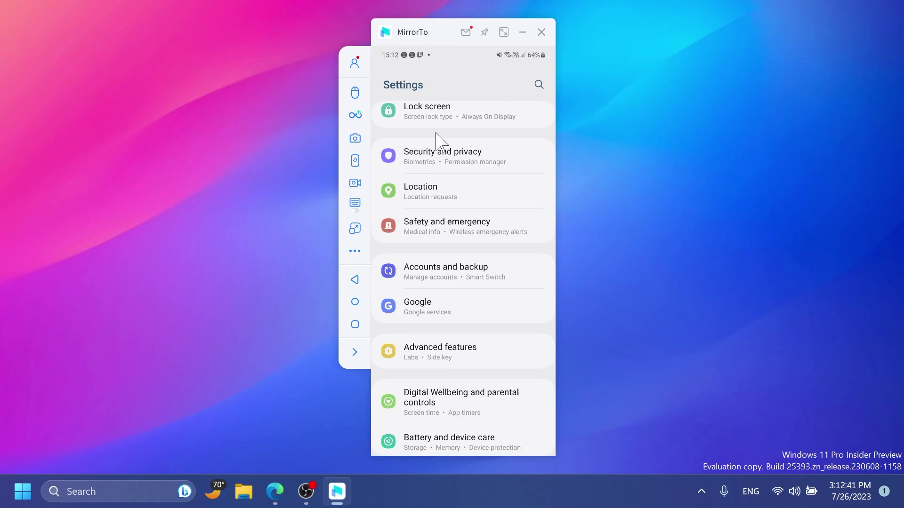
Screenshot the phone screen, then review General Settings: PNG screenshots, 1080P HD recording
{"action": "left_click", "coordinate": [355, 138]}
{"action": "left_click", "coordinate": [355, 252]}
{"action": "left_click", "coordinate": [401, 267]}
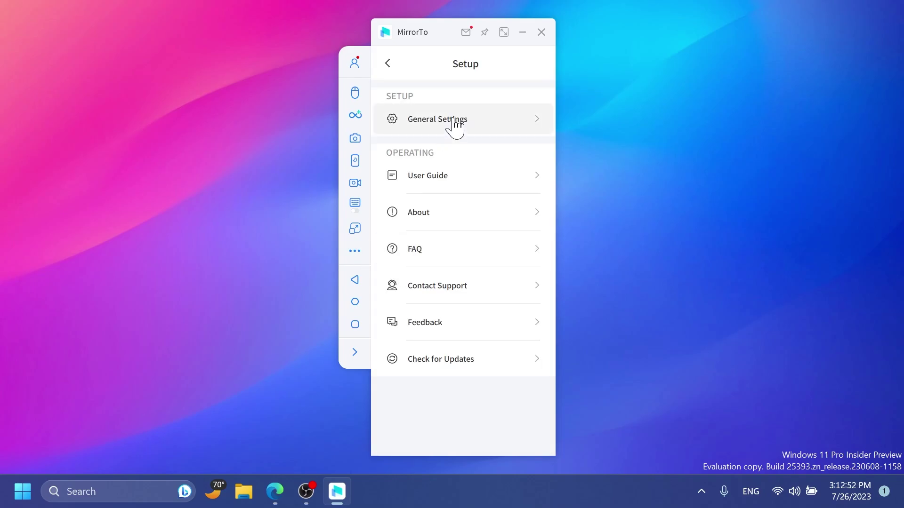
{"action": "left_click", "coordinate": [451, 125]}
{"action": "scroll", "coordinate": [490, 276], "scroll_direction": "down", "scroll_amount": 1}
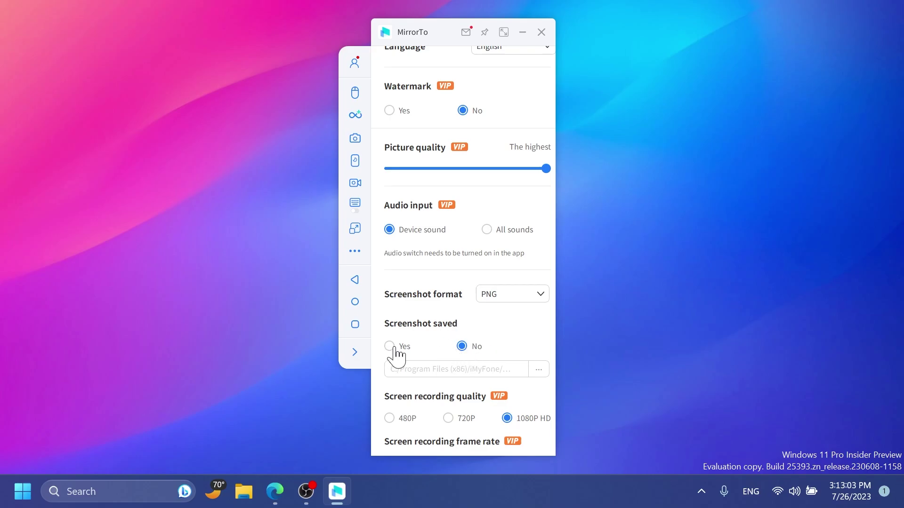
{"action": "scroll", "coordinate": [425, 334], "scroll_direction": "up", "scroll_amount": 2}
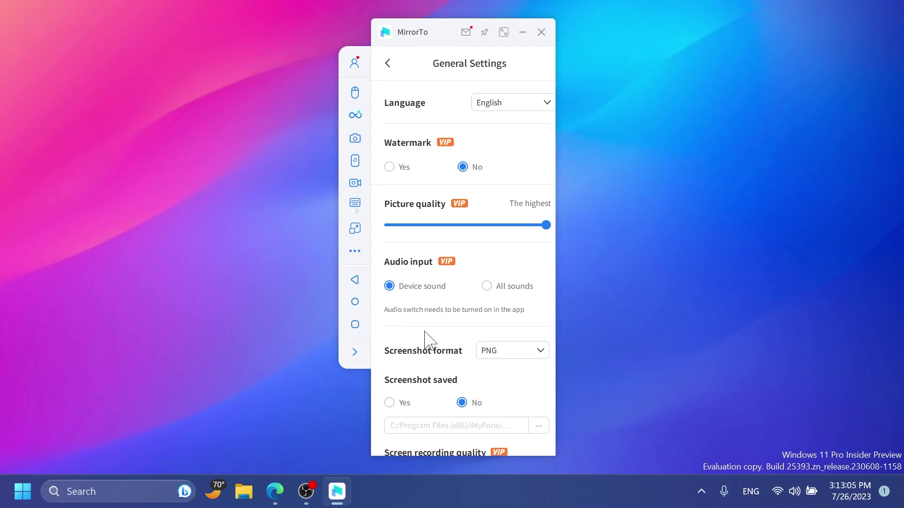
Turn off the phone's own screen, then record a short clip of the mirrored screen
{"action": "left_click", "coordinate": [354, 164]}
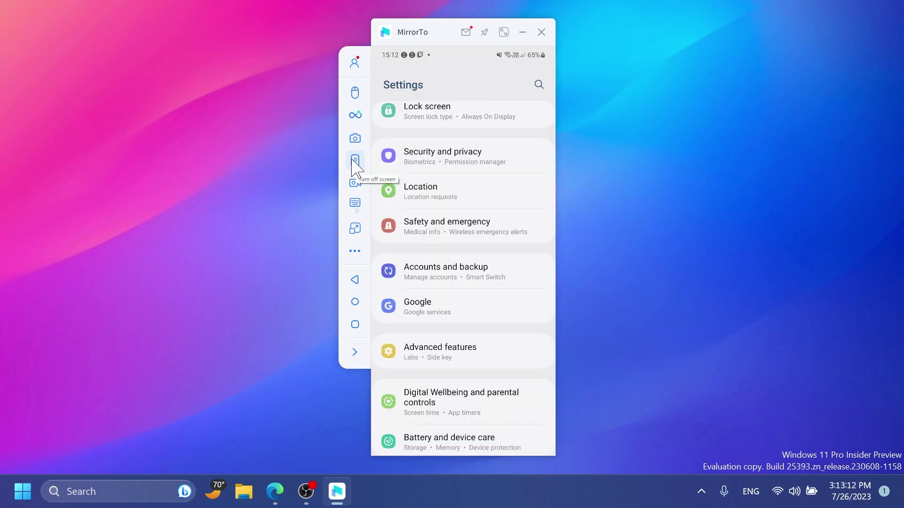
{"action": "left_click", "coordinate": [354, 164]}
{"action": "left_click", "coordinate": [354, 185]}
{"action": "left_click", "coordinate": [355, 183]}
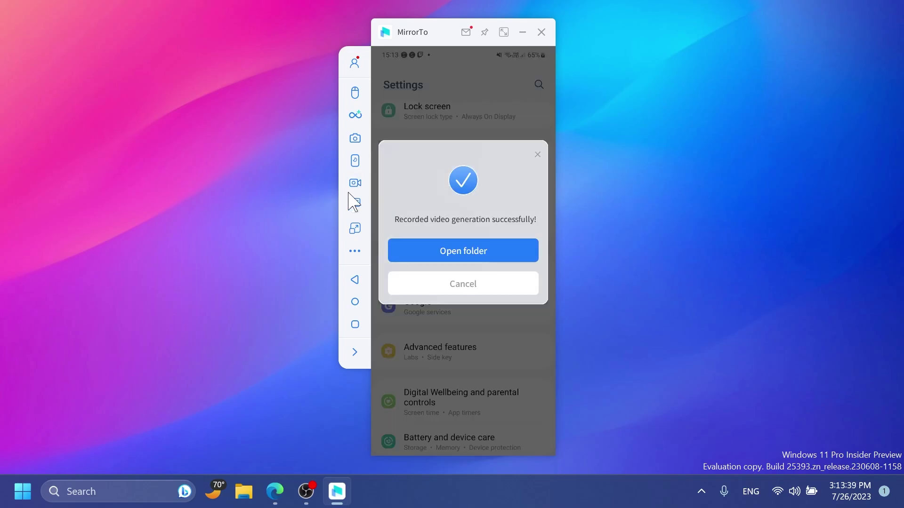
{"action": "left_click", "coordinate": [537, 155]}
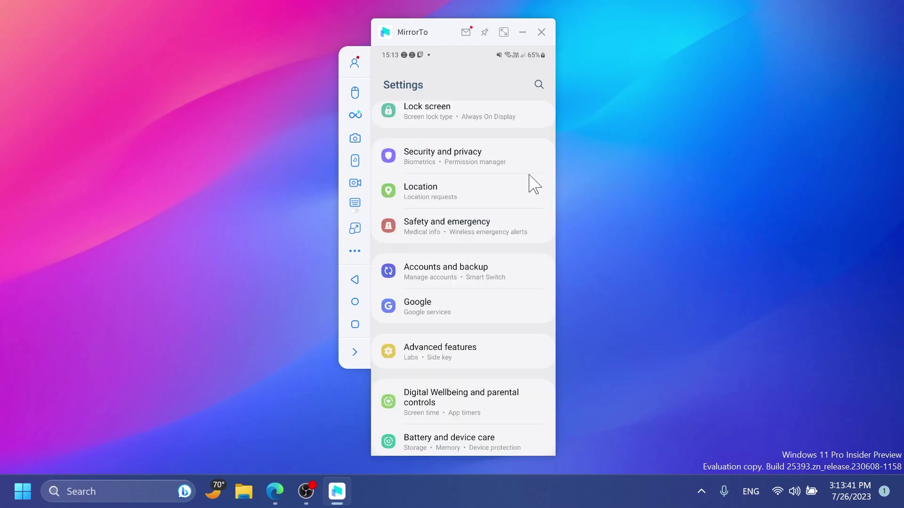
{"action": "left_click", "coordinate": [355, 203]}
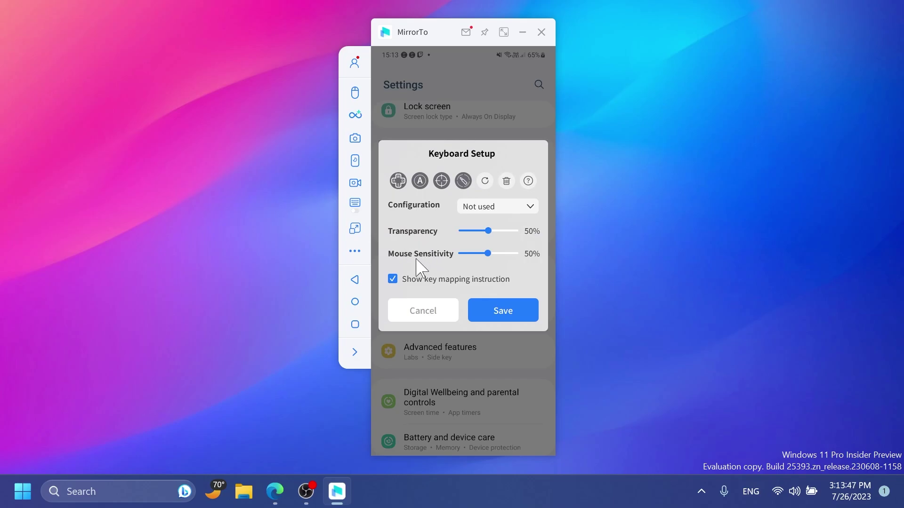
{"action": "left_click", "coordinate": [424, 312]}
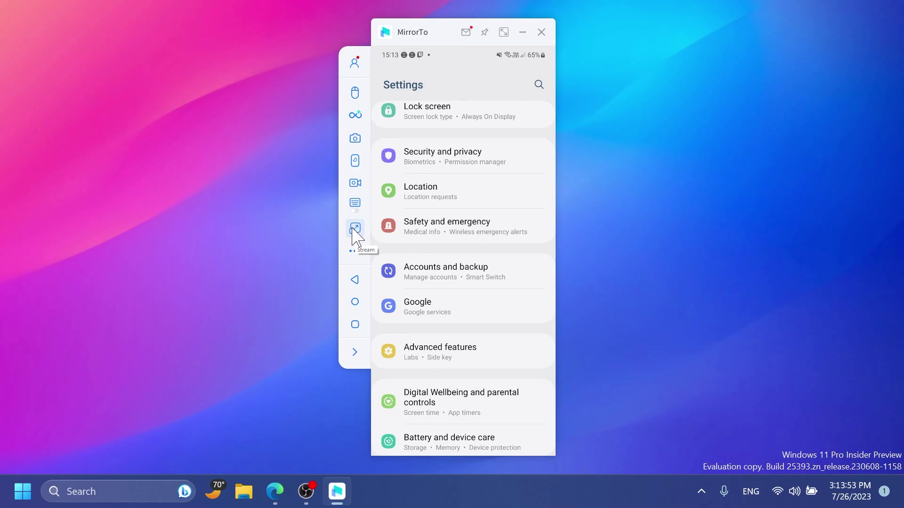
{"action": "left_click", "coordinate": [354, 230]}
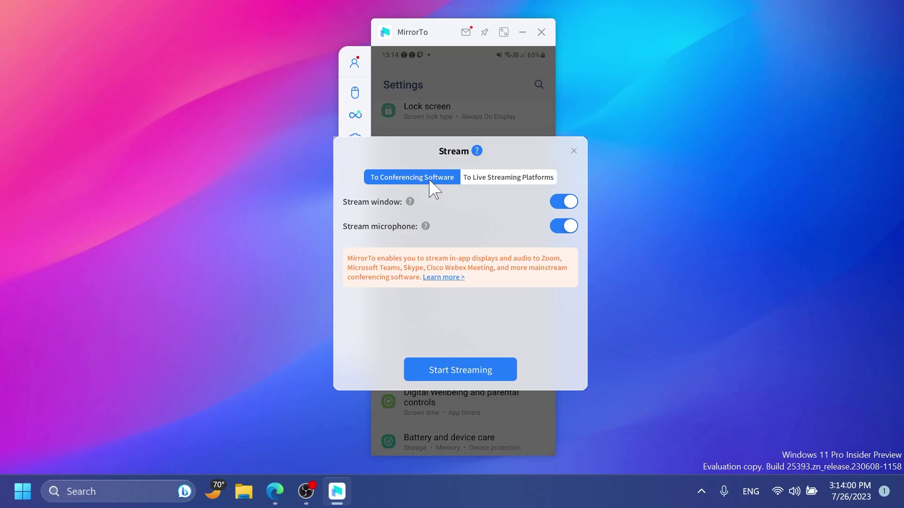
{"action": "left_click", "coordinate": [574, 150]}
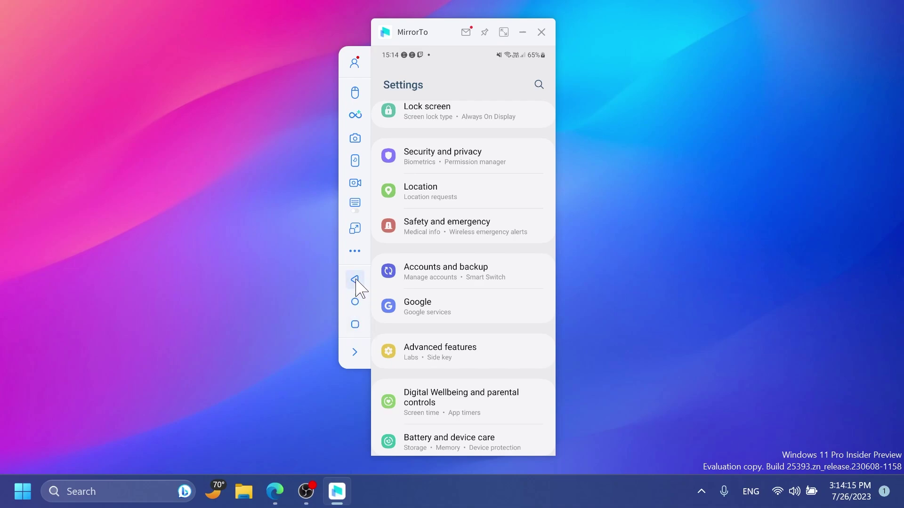
{"action": "left_click", "coordinate": [354, 354]}
{"action": "left_click", "coordinate": [364, 58]}
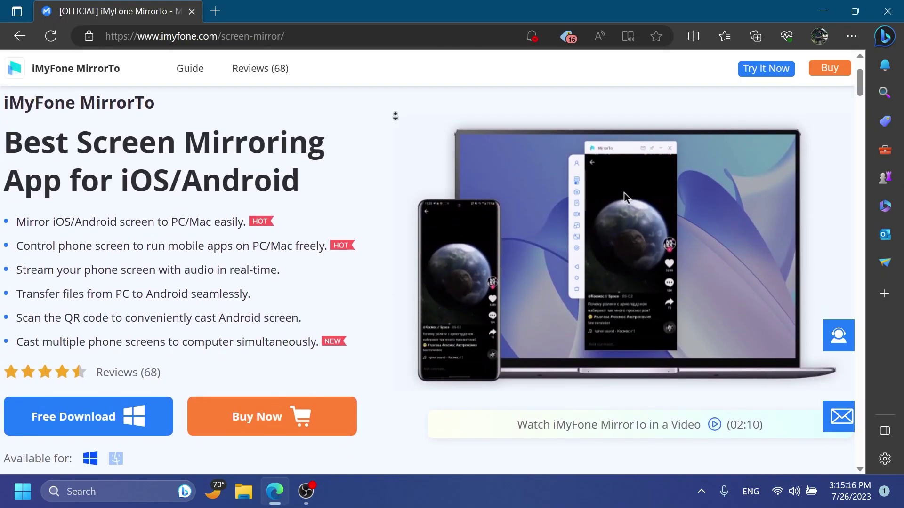
Scroll the MirrorTo product page down toward its Free Download and Buy Now section
{"action": "scroll", "coordinate": [395, 117], "scroll_direction": "down", "scroll_amount": 1}
{"action": "scroll", "coordinate": [395, 116], "scroll_direction": "down", "scroll_amount": 1}
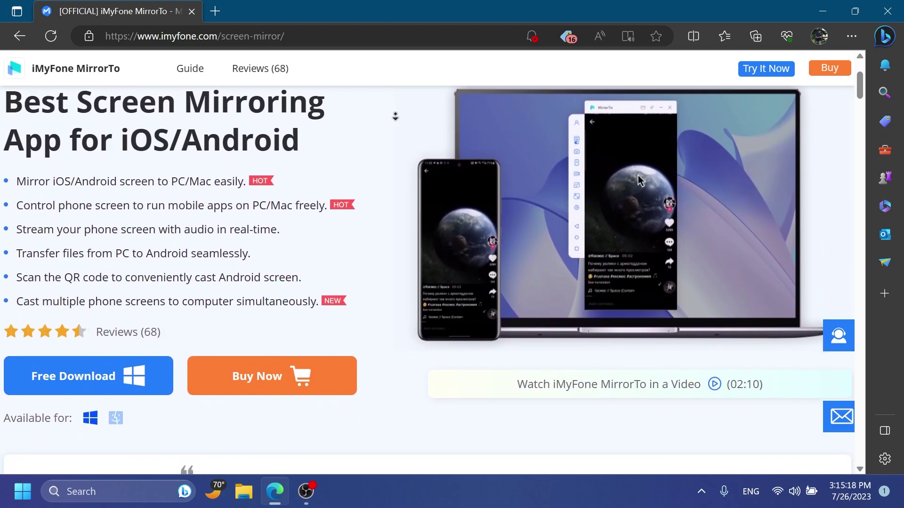
{"action": "scroll", "coordinate": [395, 116], "scroll_direction": "down", "scroll_amount": 2}
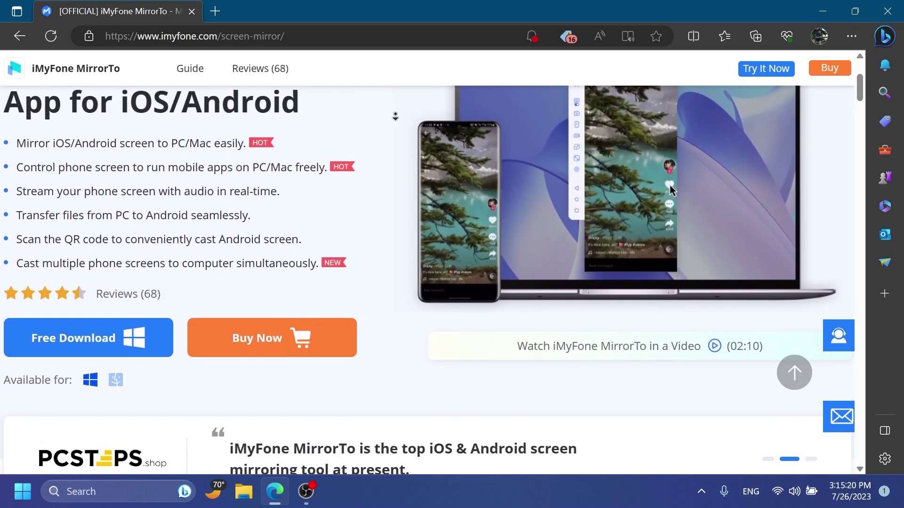